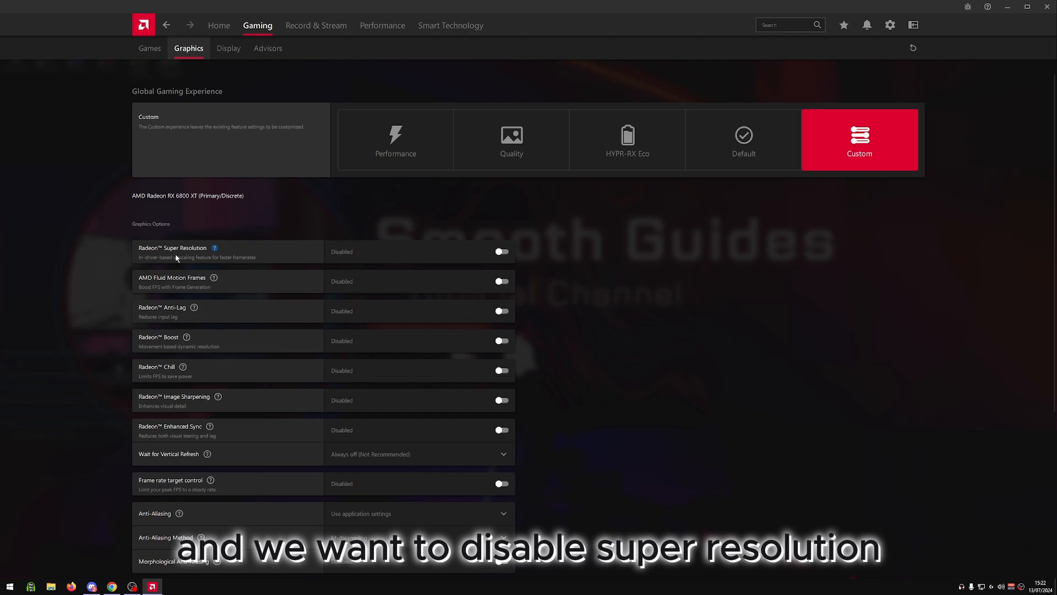
Step: Enable Radeon Image Sharpening, select its Sharpness value, and disable the feature again
{"action": "scroll", "coordinate": [177, 258], "scroll_direction": "down", "scroll_amount": 1}
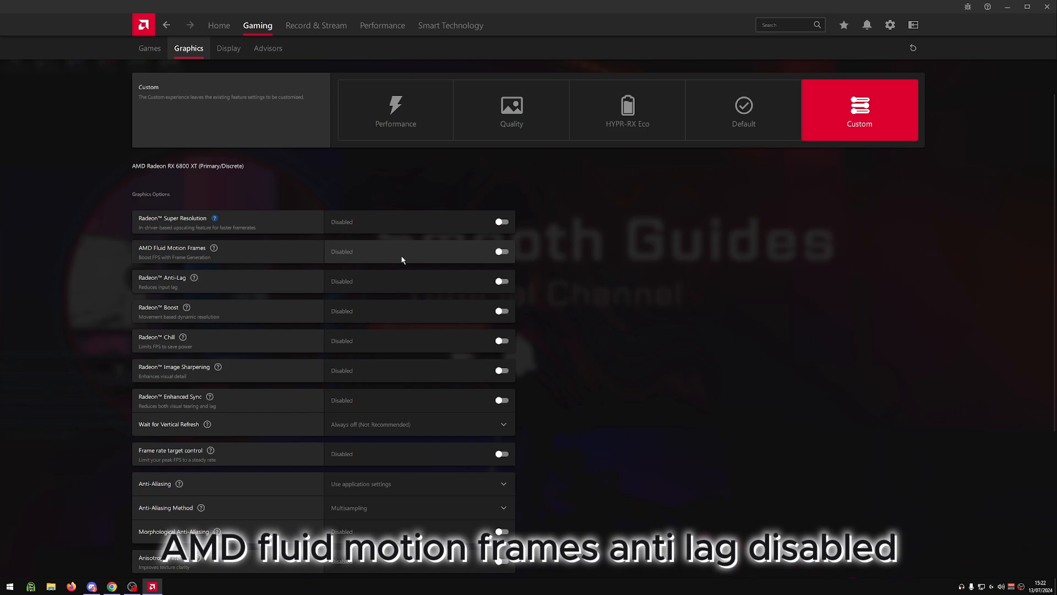
{"action": "scroll", "coordinate": [402, 260], "scroll_direction": "down", "scroll_amount": 1}
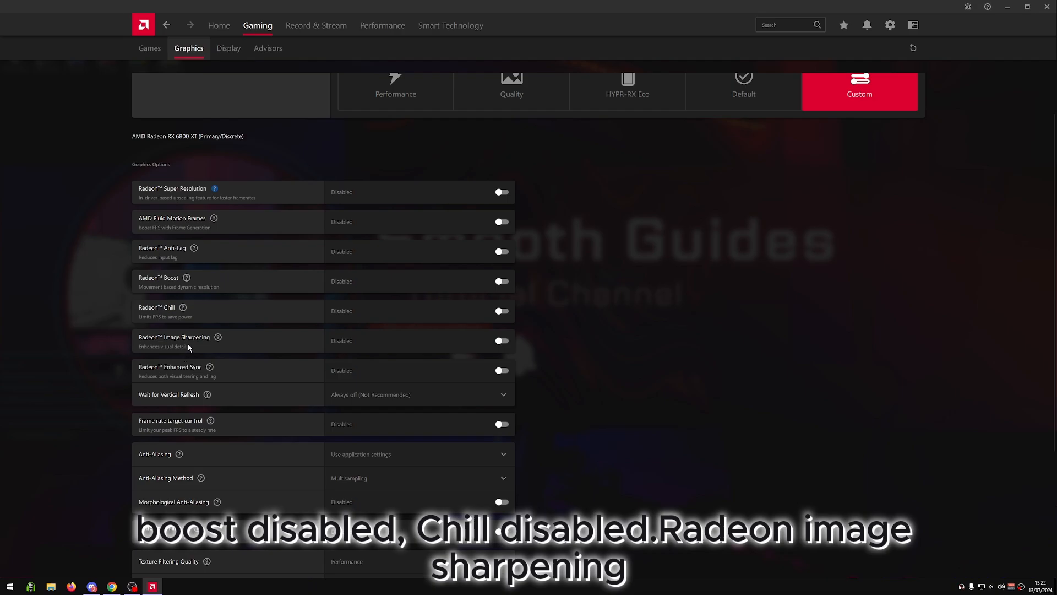
{"action": "left_click", "coordinate": [431, 342]}
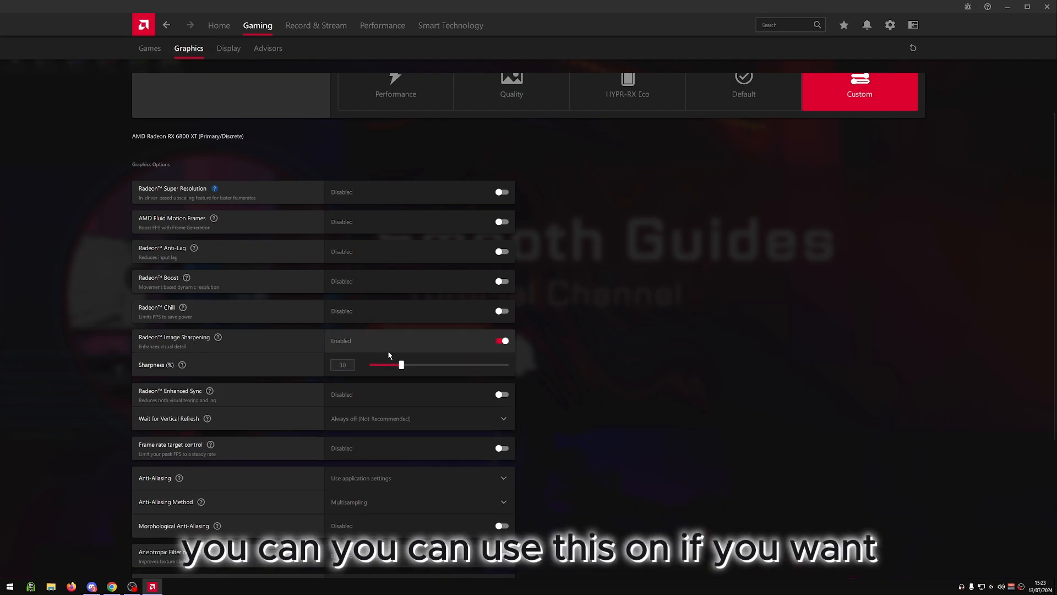
{"action": "left_click_drag", "start_coordinate": [352, 367], "coordinate": [323, 366]}
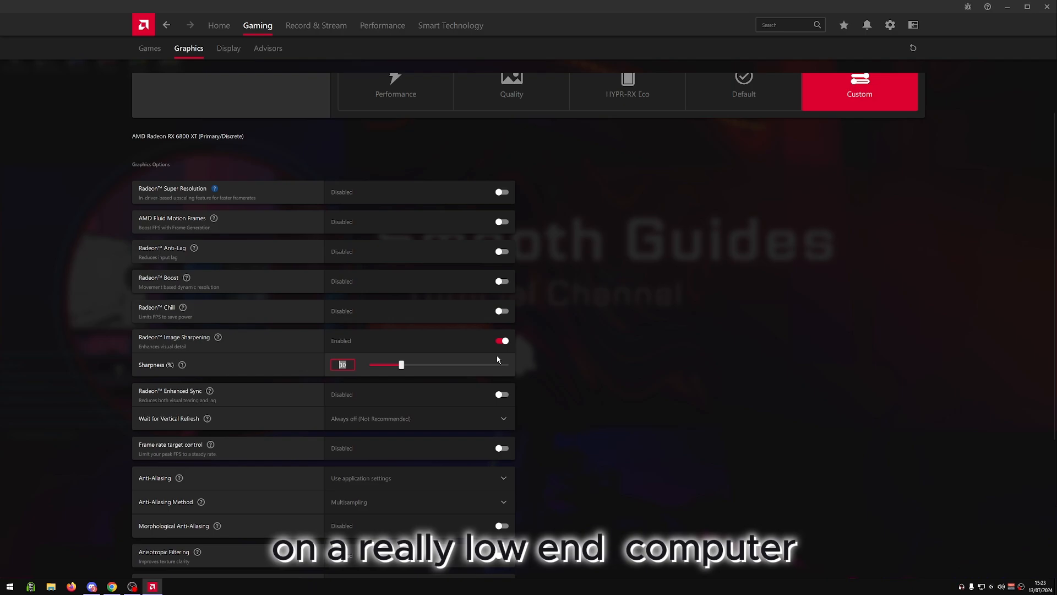
{"action": "left_click", "coordinate": [500, 340]}
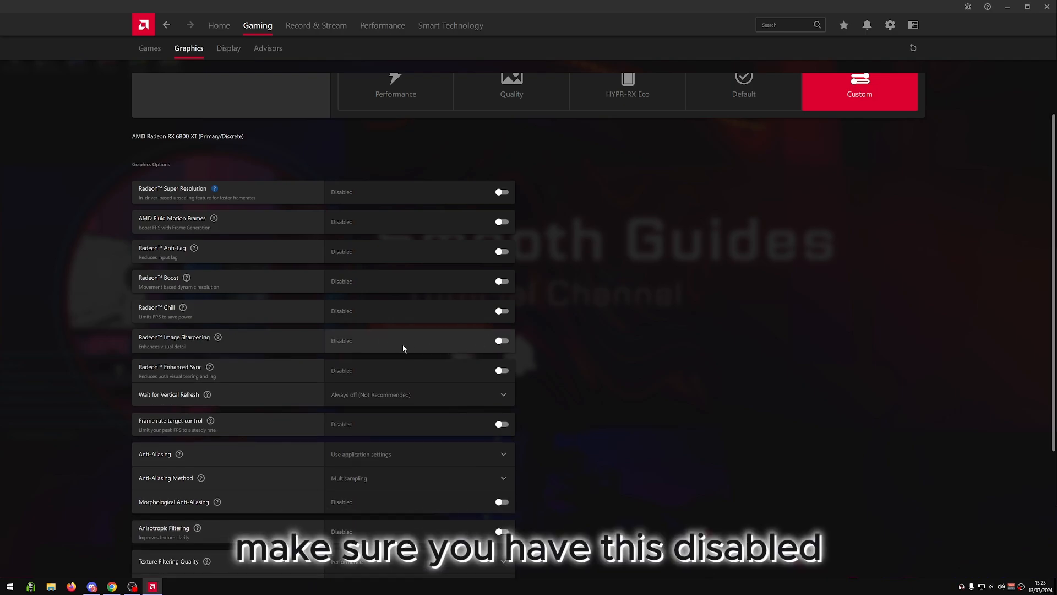
Step: Set Tessellation Mode to Override application settings and Maximum Tessellation Level to Off
{"action": "scroll", "coordinate": [298, 364], "scroll_direction": "down", "scroll_amount": 1}
{"action": "scroll", "coordinate": [295, 363], "scroll_direction": "down", "scroll_amount": 1}
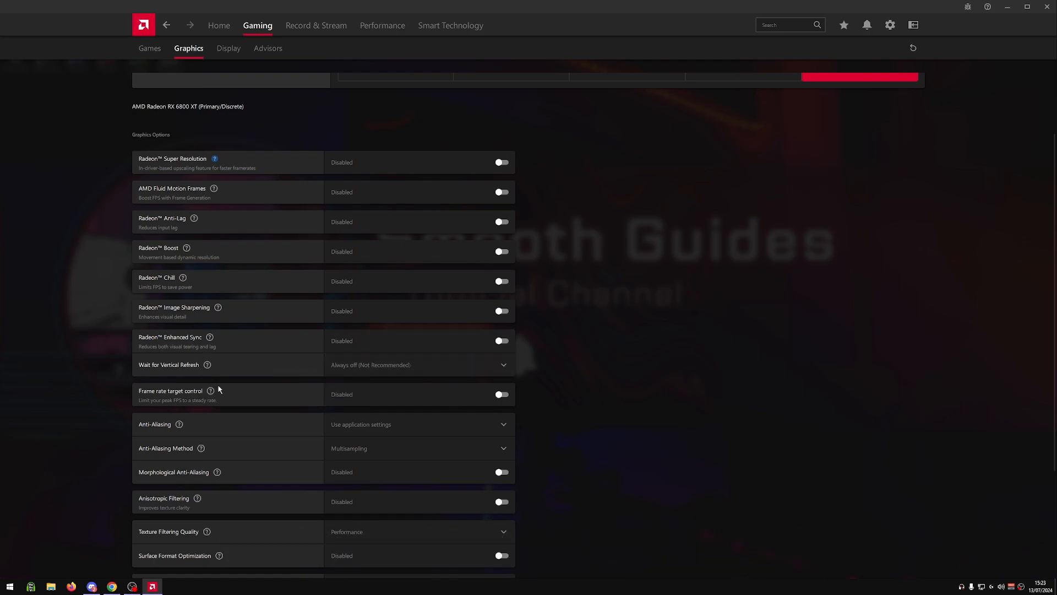
{"action": "scroll", "coordinate": [277, 388], "scroll_direction": "down", "scroll_amount": 1}
{"action": "scroll", "coordinate": [276, 388], "scroll_direction": "down", "scroll_amount": 1}
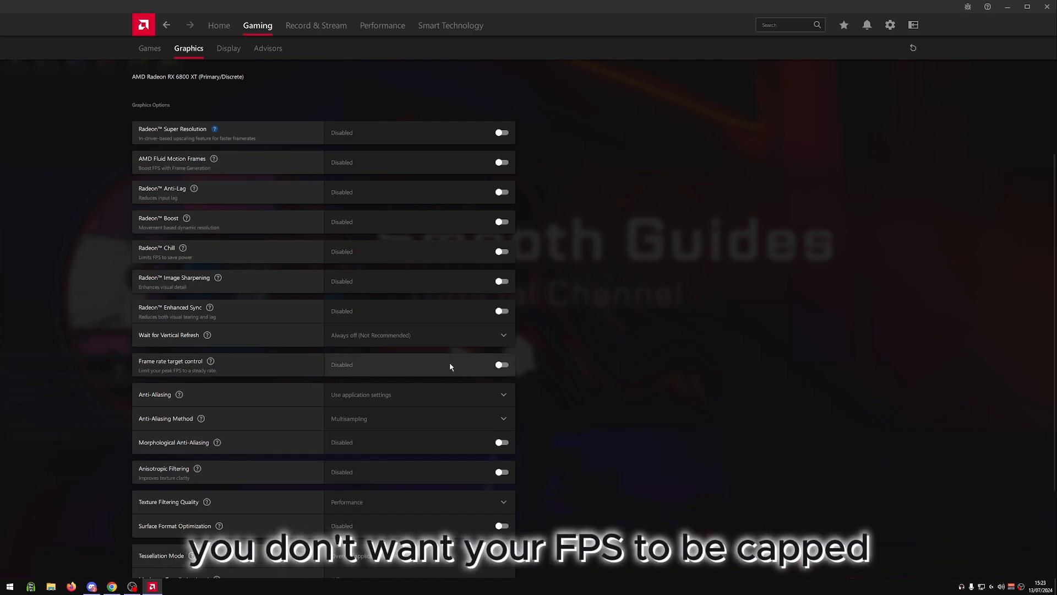
{"action": "scroll", "coordinate": [316, 378], "scroll_direction": "down", "scroll_amount": 4}
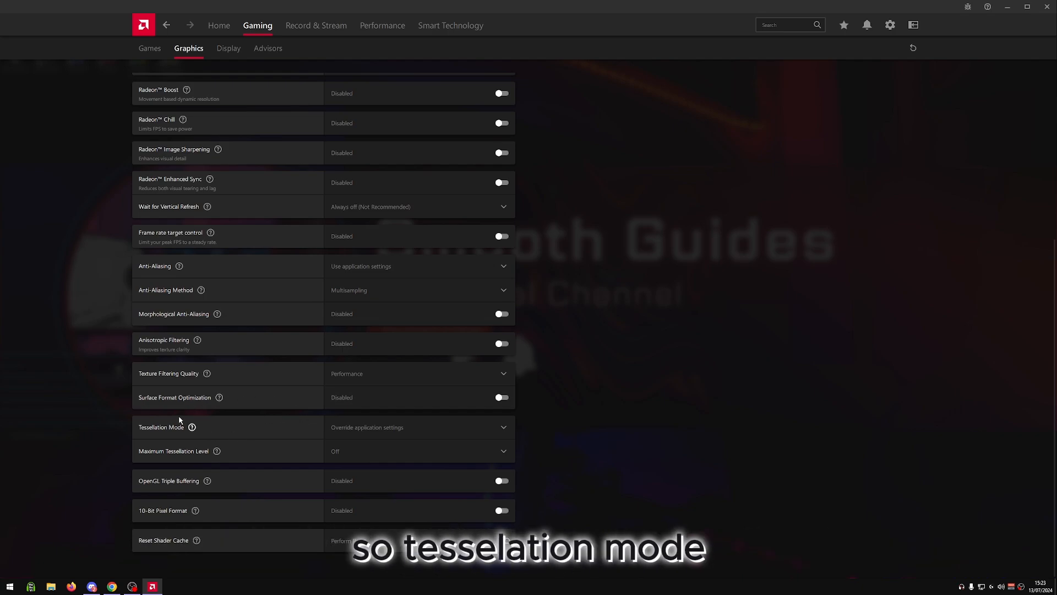
{"action": "mouse_move", "coordinate": [192, 430]}
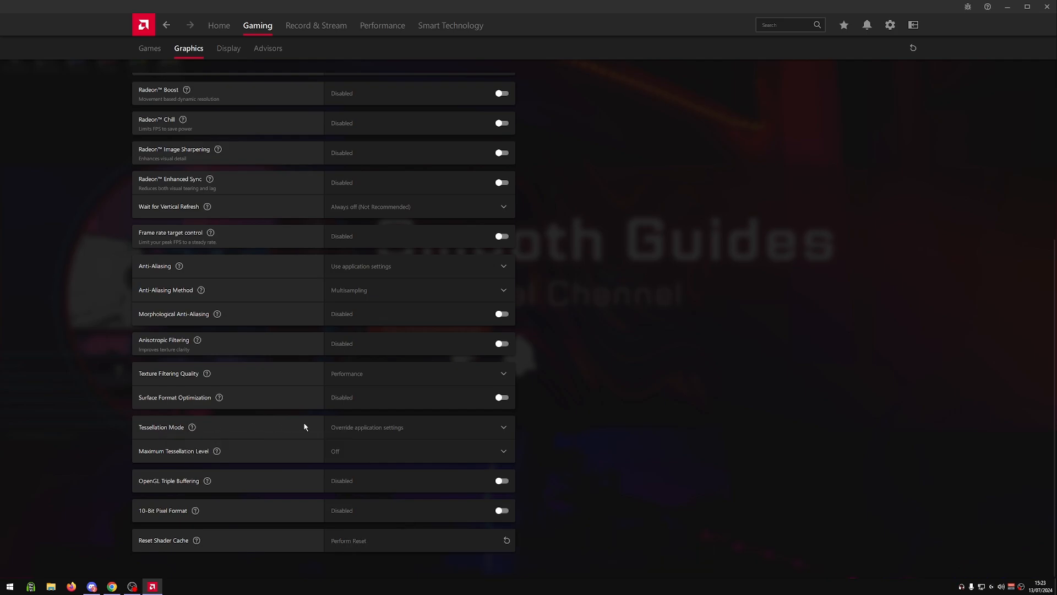
{"action": "left_click", "coordinate": [374, 428]}
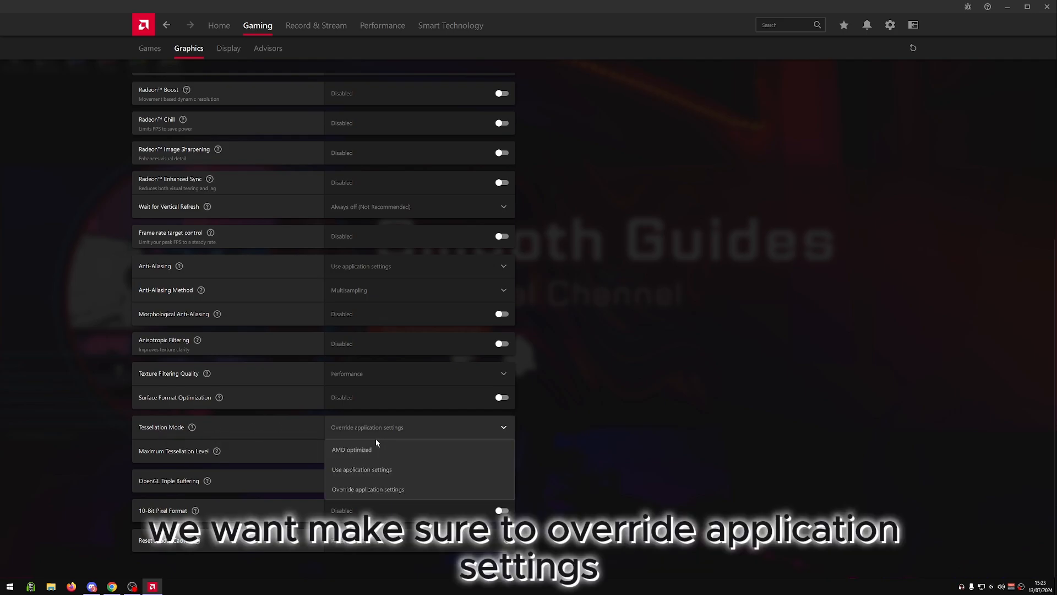
{"action": "left_click", "coordinate": [360, 489]}
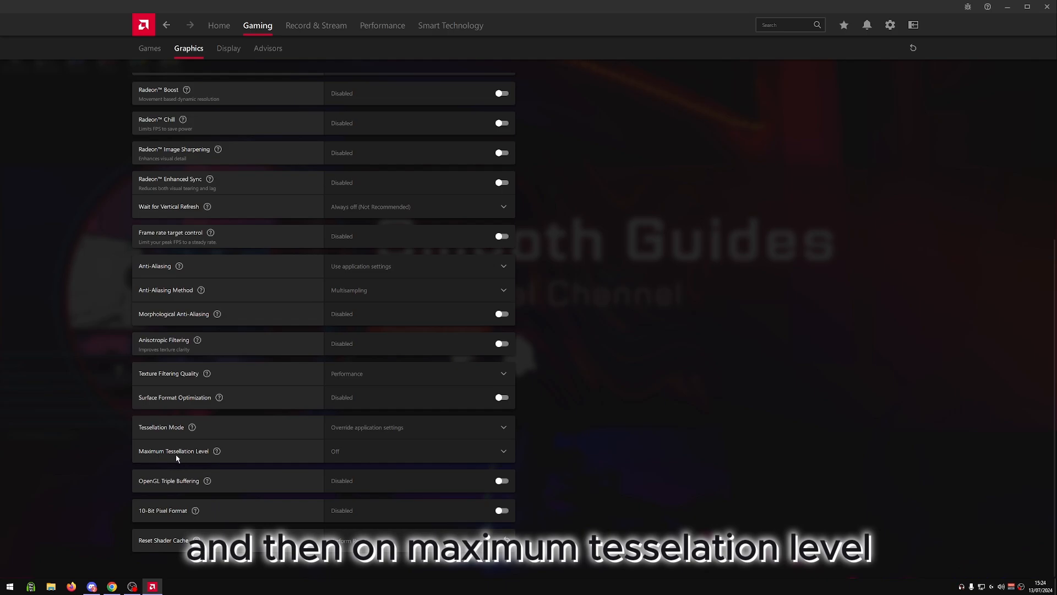
{"action": "left_click", "coordinate": [398, 458]}
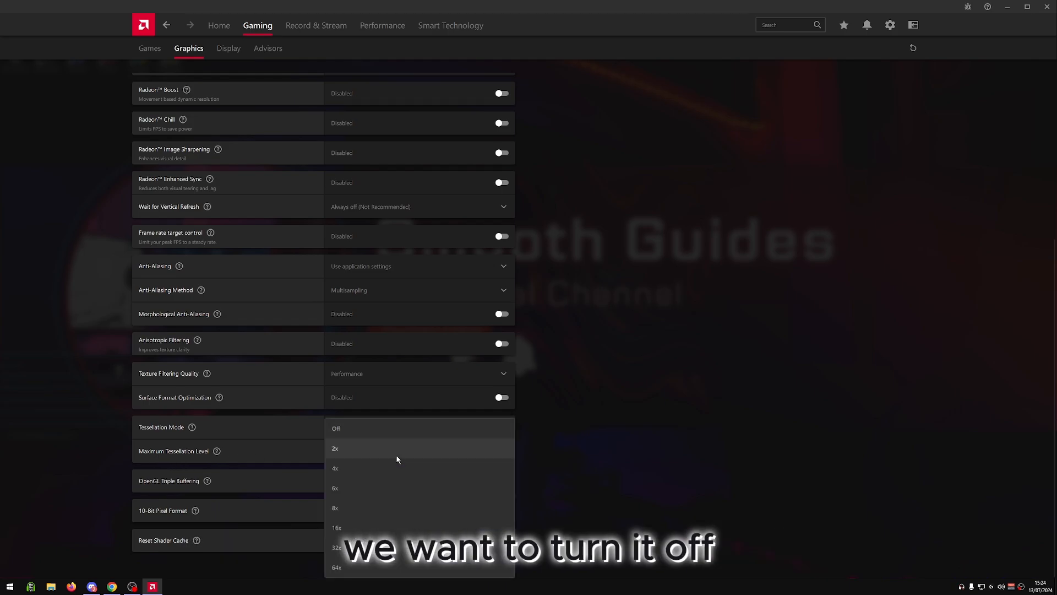
{"action": "left_click", "coordinate": [373, 432]}
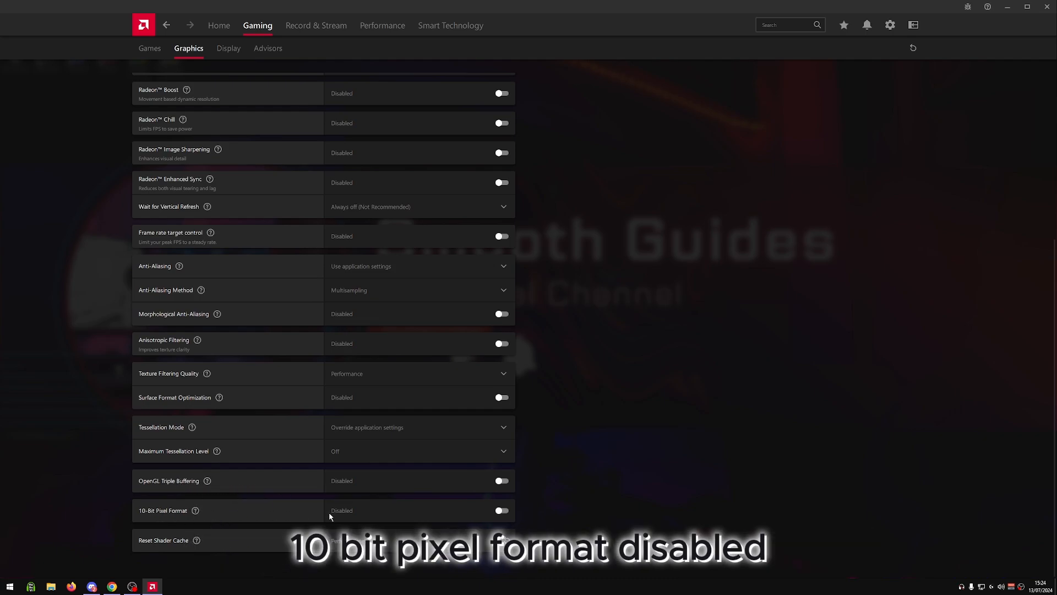
Step: In the display settings, review the Scaling Mode choices and expand Overrides to inspect the HDCP Support setting
{"action": "left_click", "coordinate": [233, 50]}
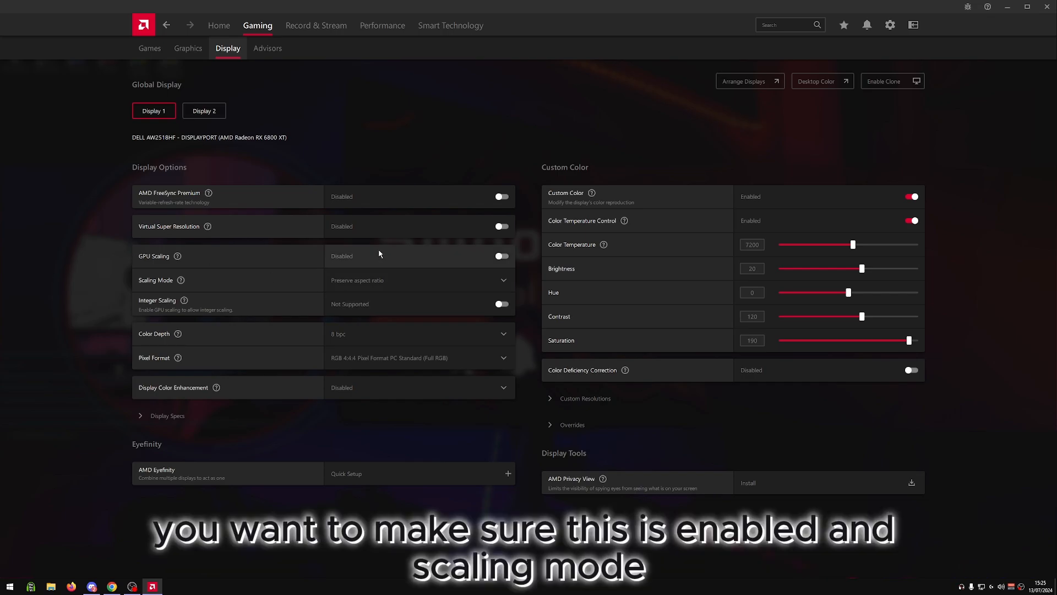
{"action": "left_click", "coordinate": [383, 287]}
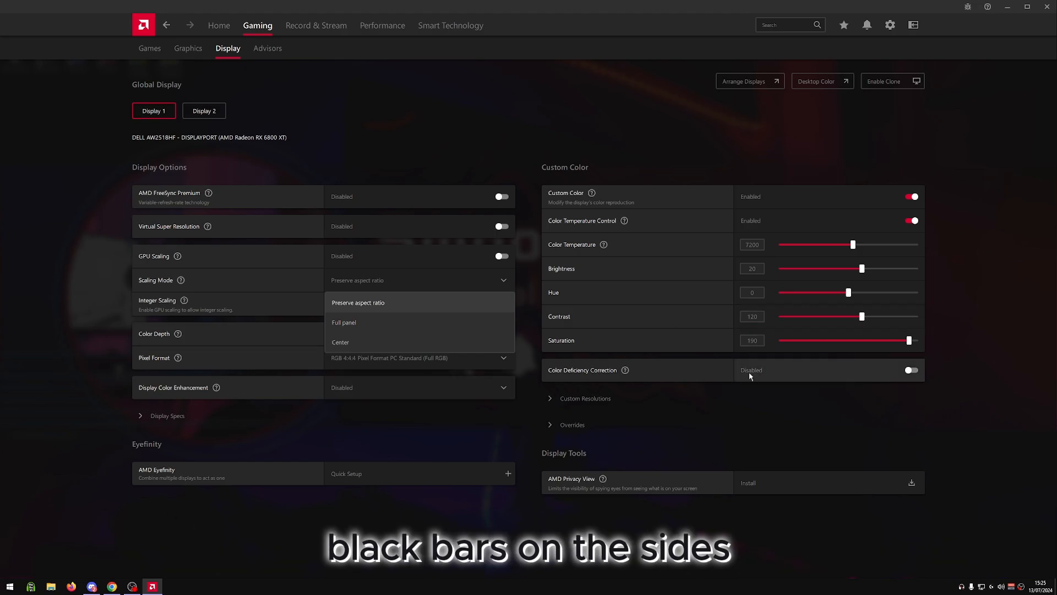
{"action": "left_click", "coordinate": [124, 428]}
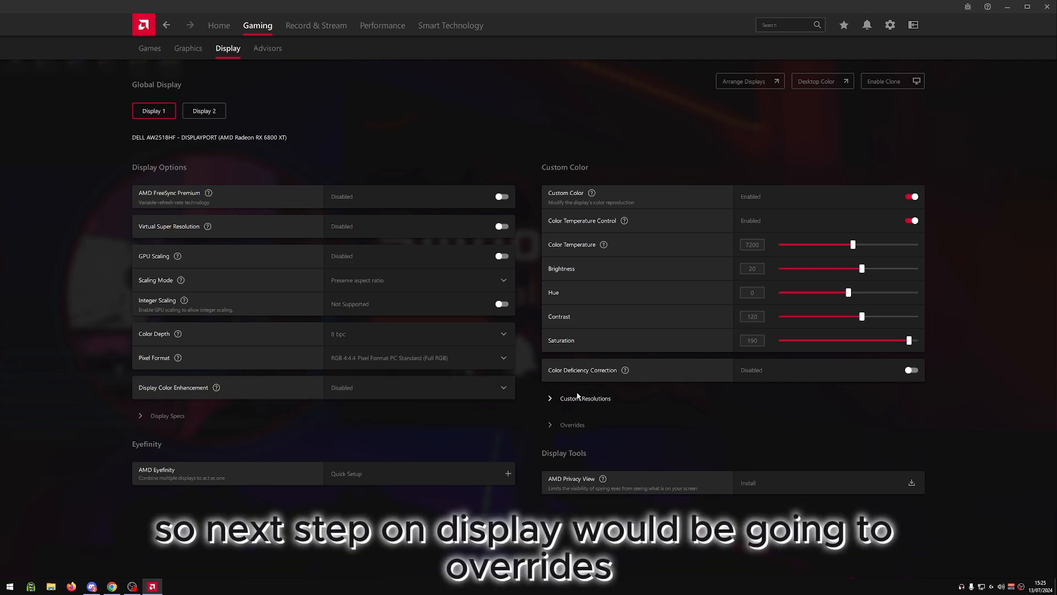
{"action": "left_click", "coordinate": [551, 422]}
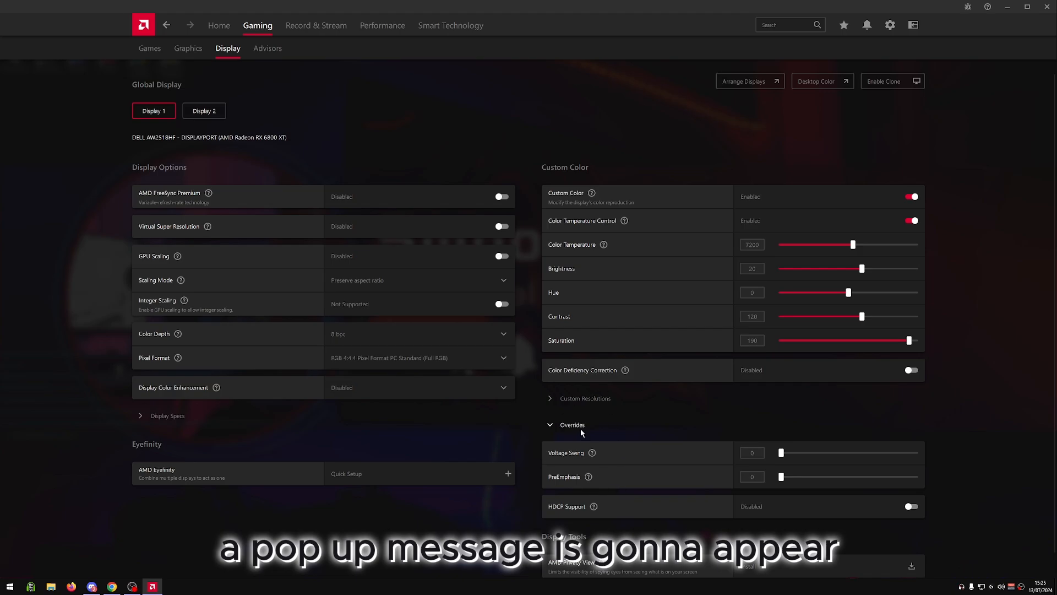
{"action": "scroll", "coordinate": [558, 479], "scroll_direction": "down", "scroll_amount": 1}
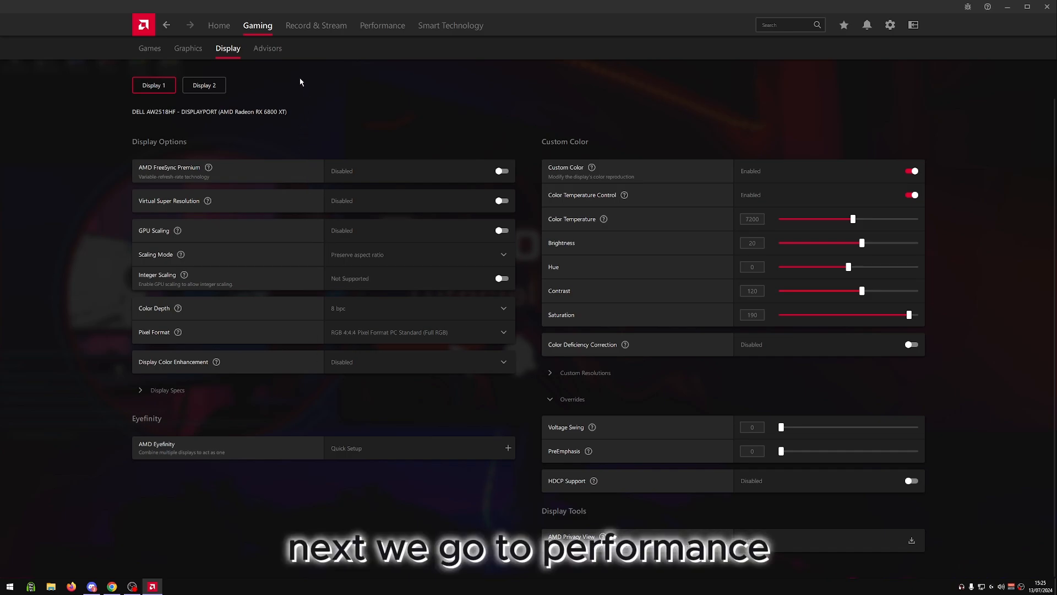
Step: In the performance metrics, turn System Memory metric logging on and back off
{"action": "left_click", "coordinate": [373, 29]}
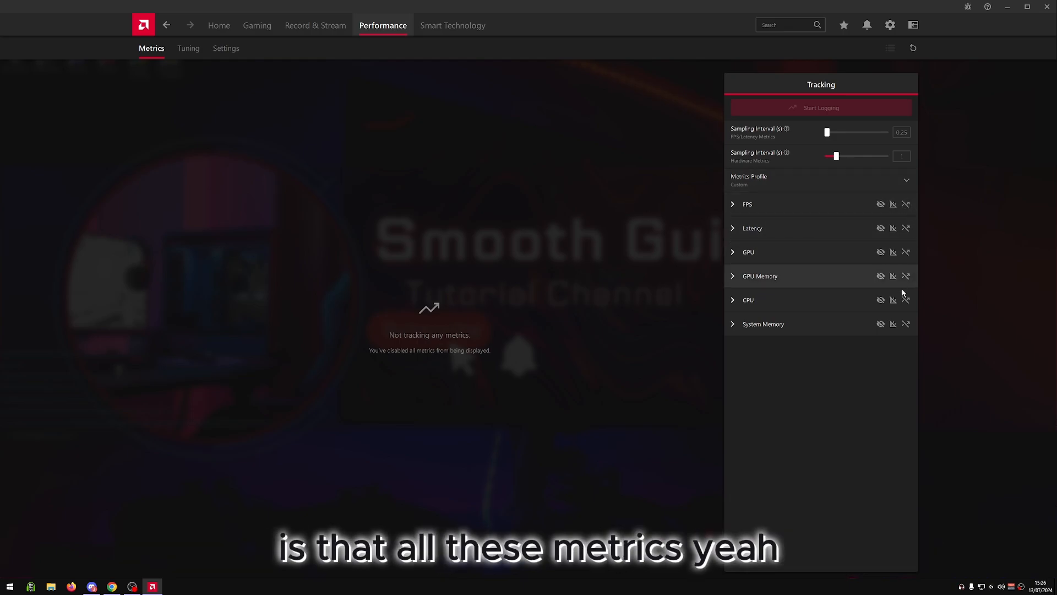
{"action": "left_click", "coordinate": [904, 324]}
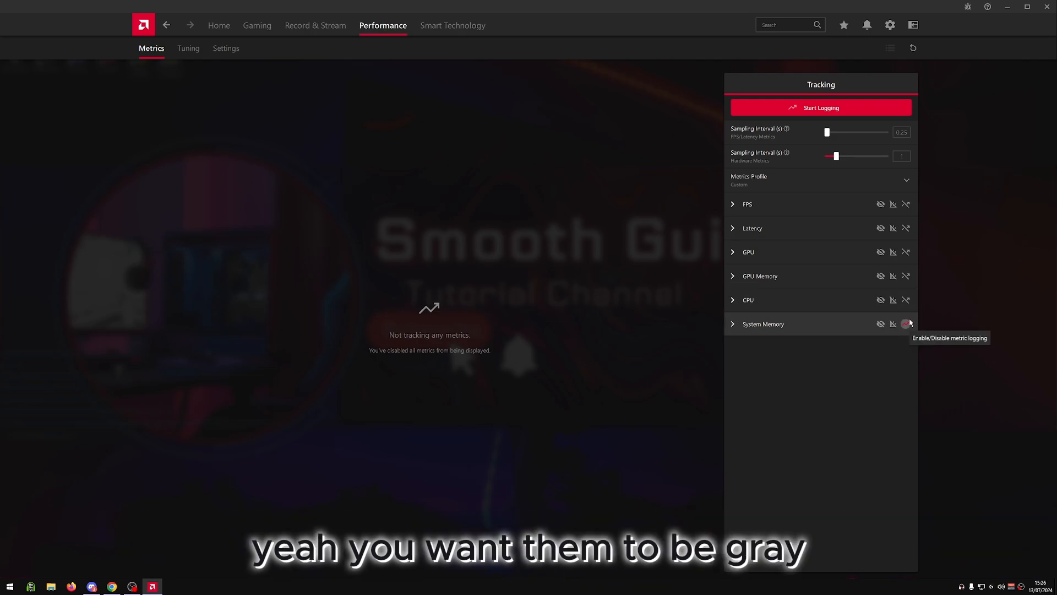
{"action": "left_click", "coordinate": [906, 325]}
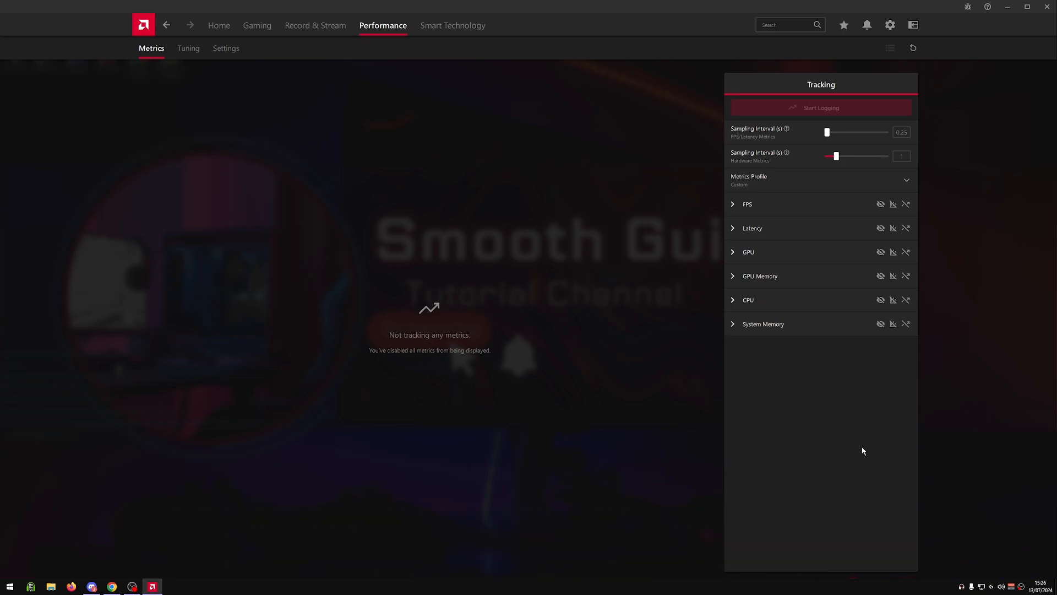
Step: Review the performance metrics settings and the Smart Technology features
{"action": "left_click", "coordinate": [217, 56]}
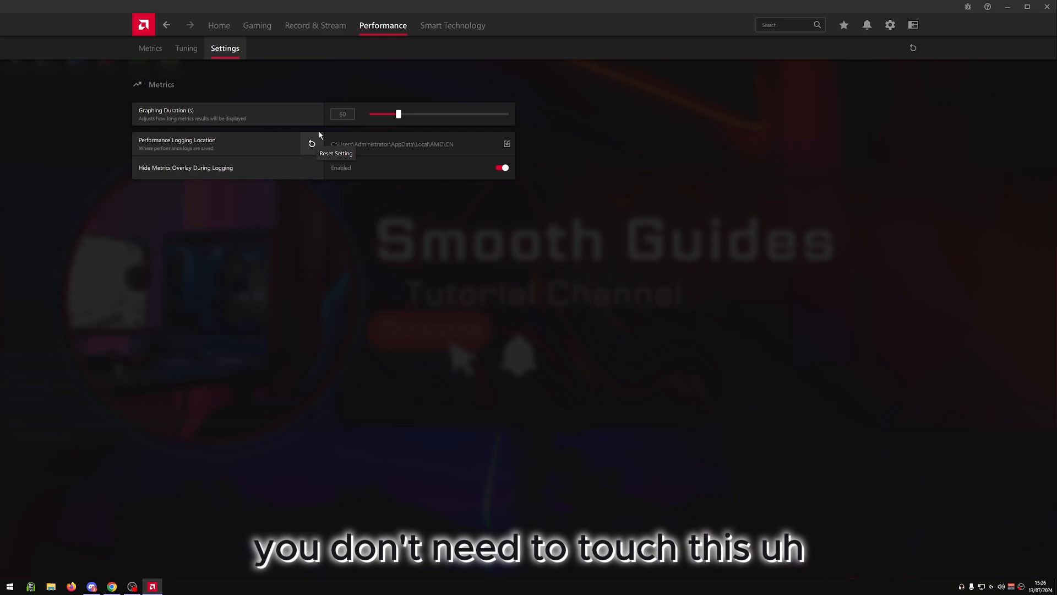
{"action": "left_click", "coordinate": [444, 28]}
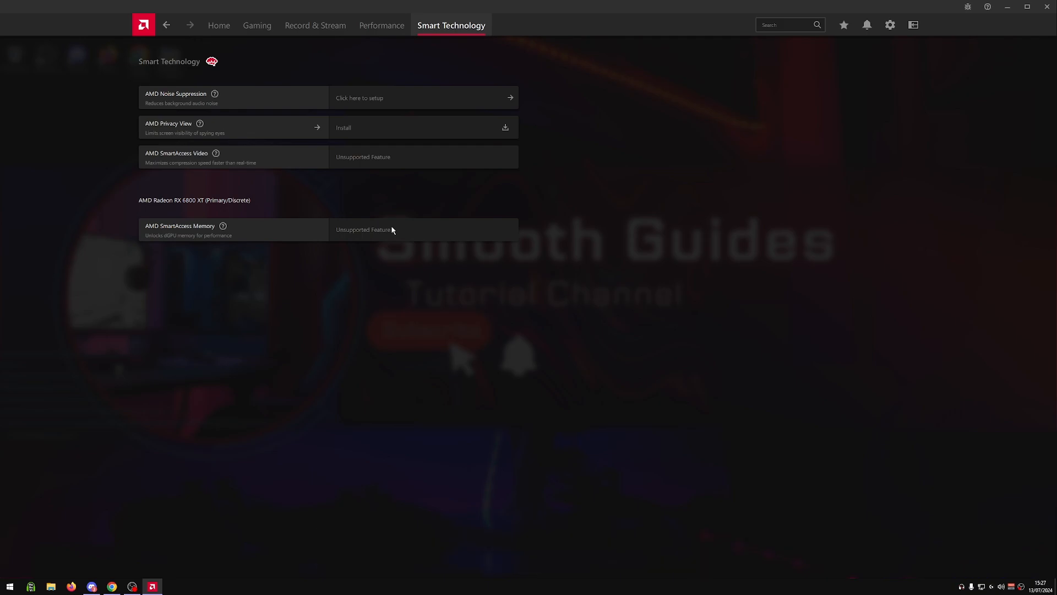
Step: In the system settings, inspect the Preferred Software Version choices and close the list without changing the selection
{"action": "left_click", "coordinate": [890, 24]}
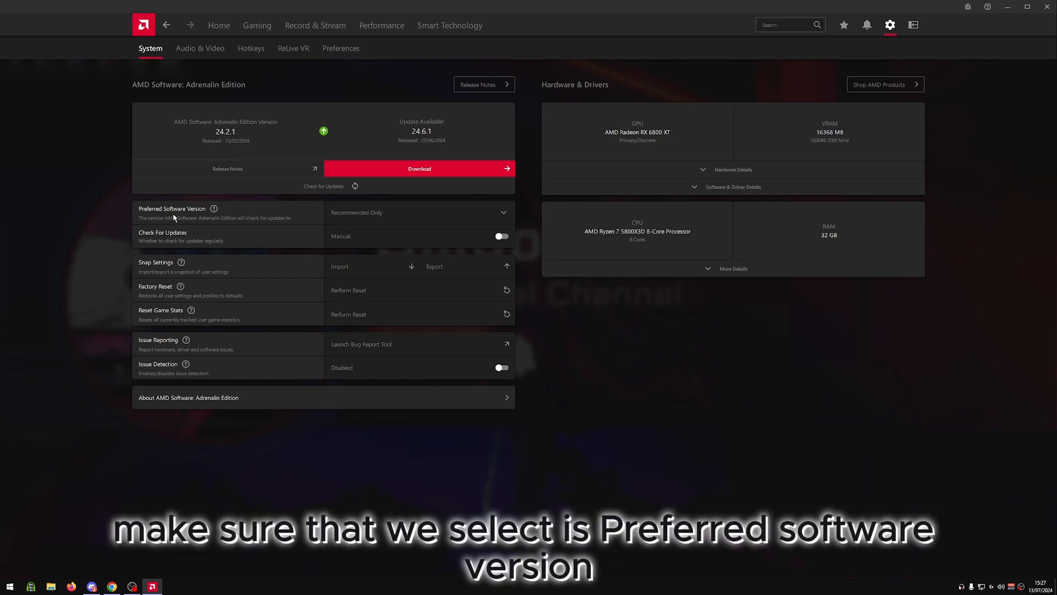
{"action": "left_click", "coordinate": [394, 213]}
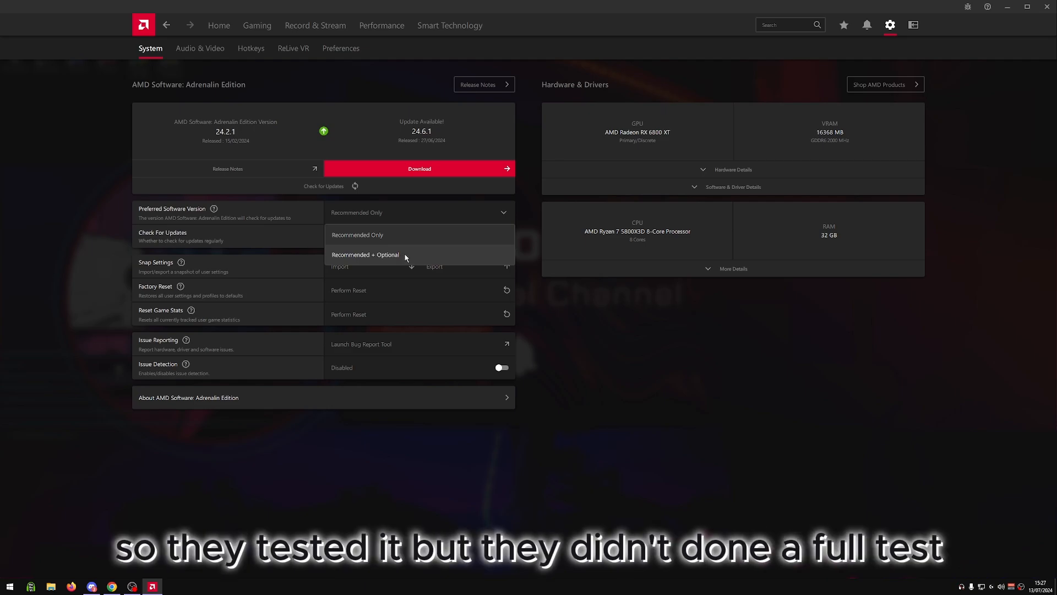
{"action": "left_click", "coordinate": [556, 289]}
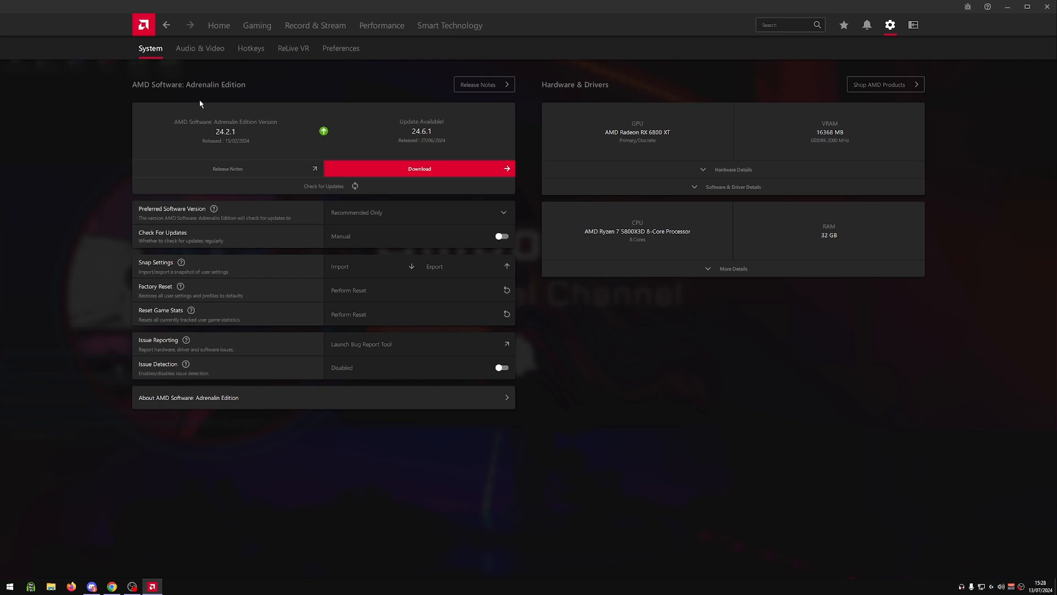
Step: Review the Audio & Video, Hotkeys and Preferences settings, and close the AMD software window
{"action": "left_click", "coordinate": [178, 49]}
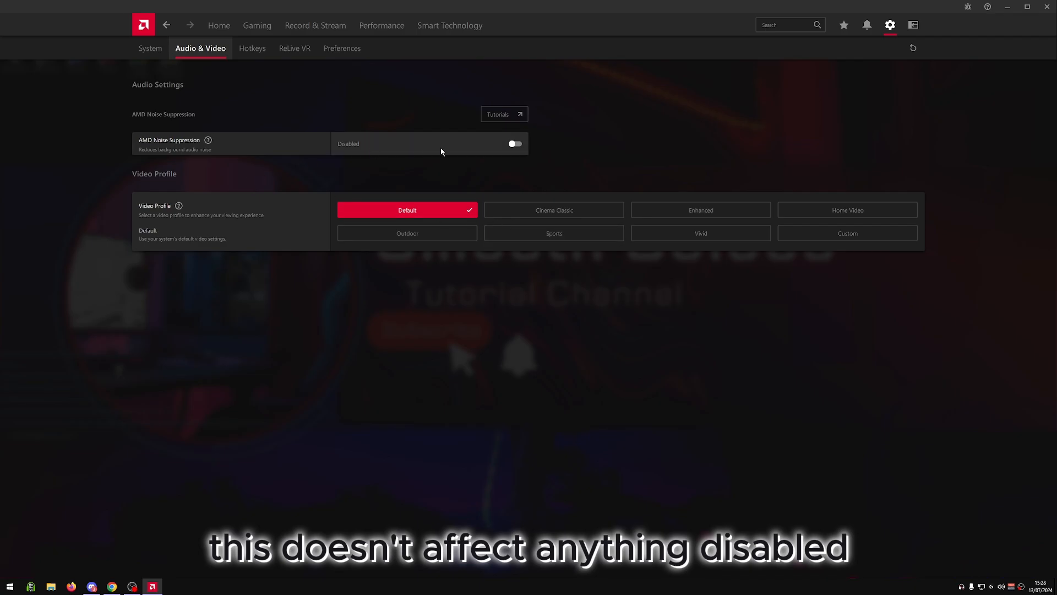
{"action": "left_click", "coordinate": [252, 49]}
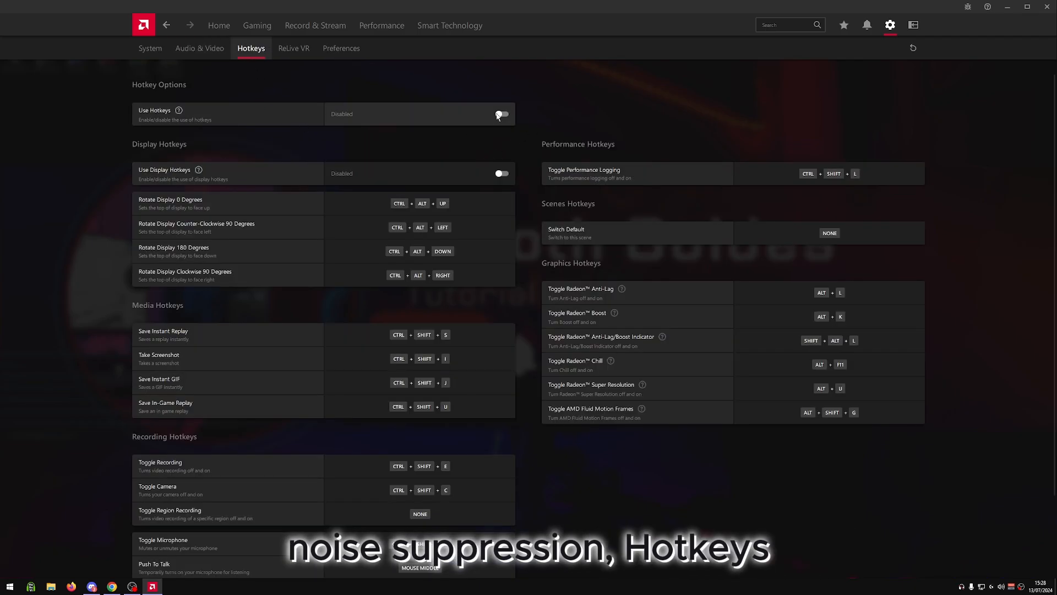
{"action": "left_click", "coordinate": [326, 55]}
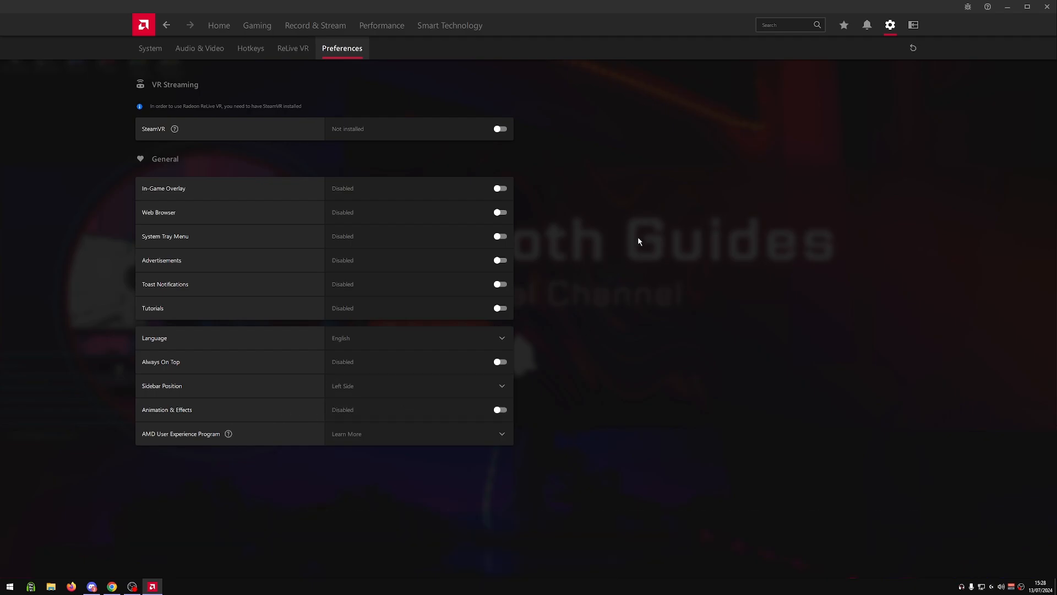
{"action": "left_click", "coordinate": [1046, 6]}
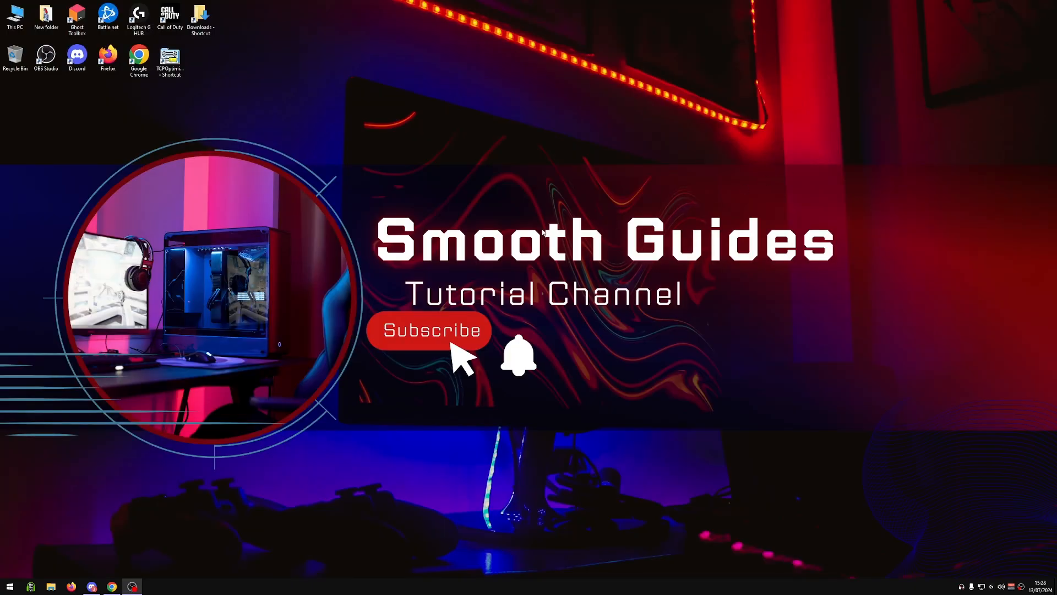